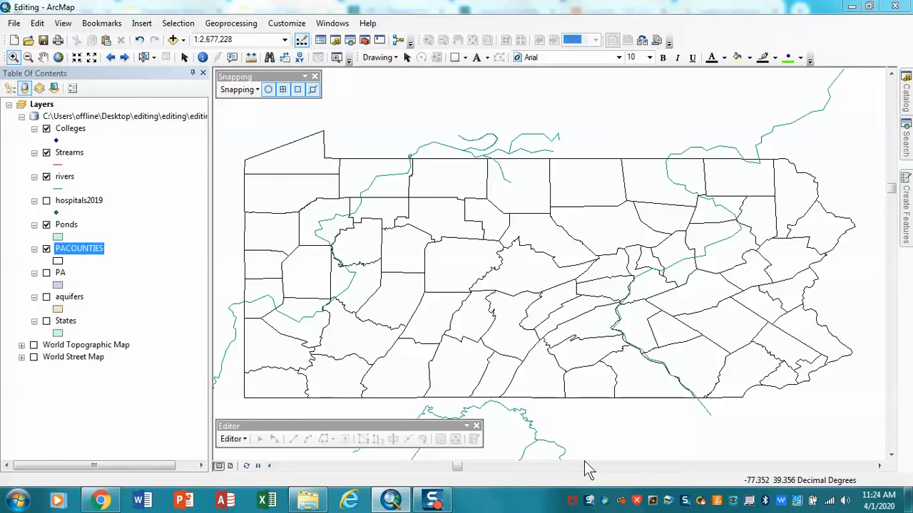
Hide the Streams, rivers and Ponds layers and show the hospitals2019 layer
click(48, 178)
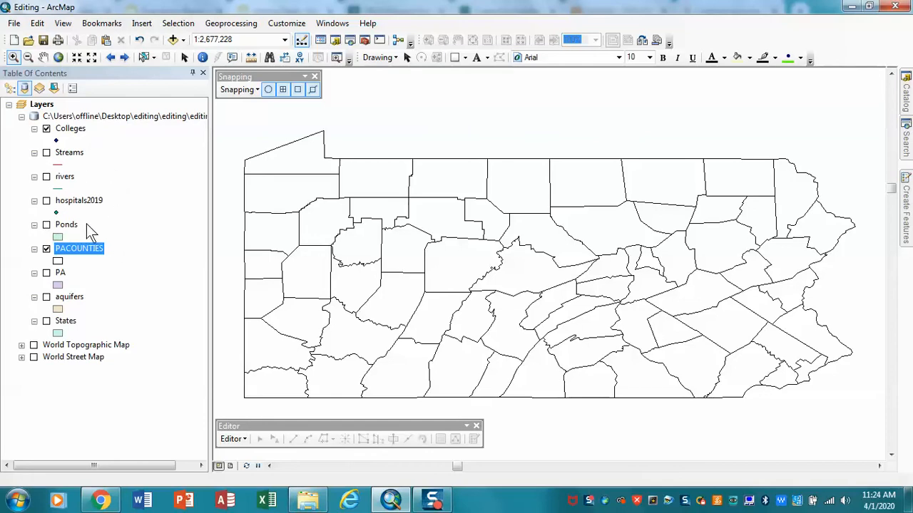
click(46, 201)
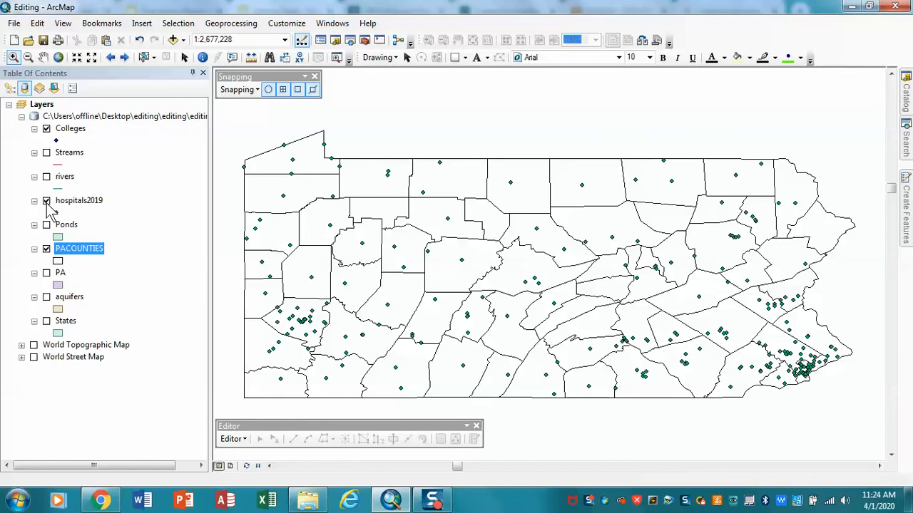
Start an edit session on the Colleges layer, continuing past the spatial reference warnings
click(71, 129)
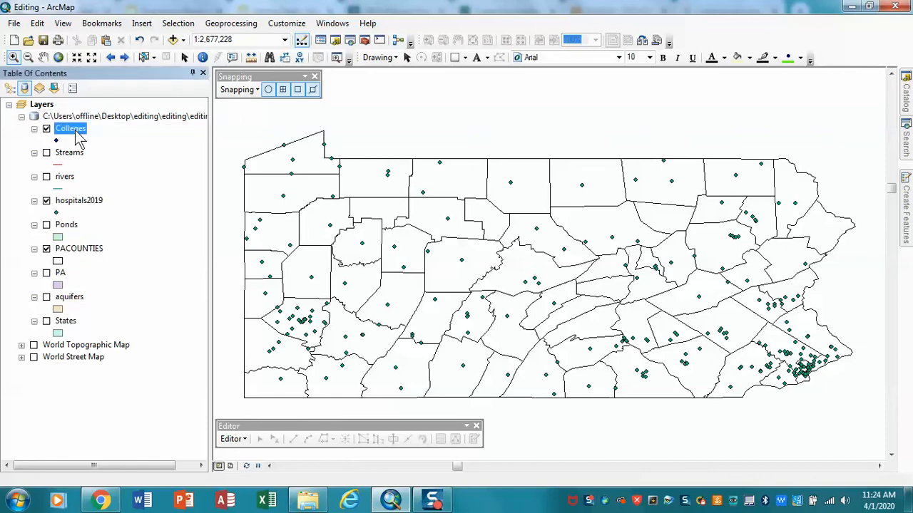
right_click(78, 137)
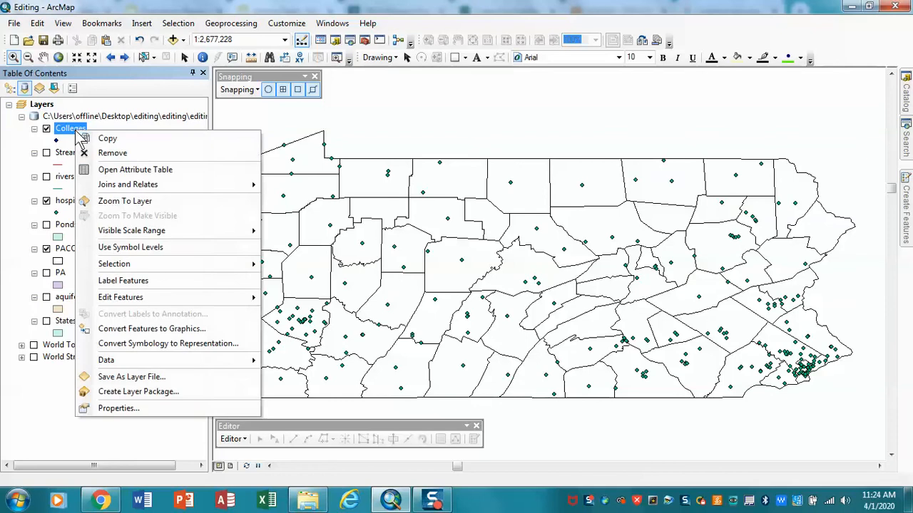
mouse_move(180, 303)
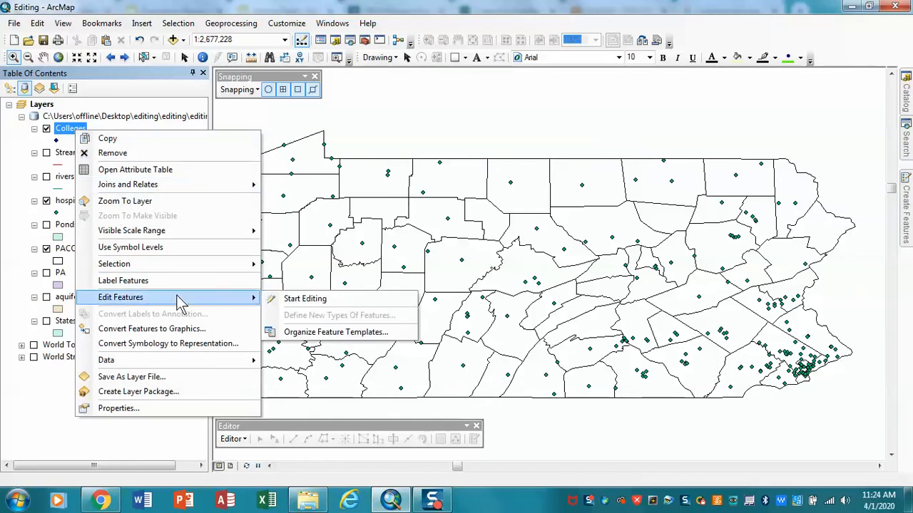
click(301, 300)
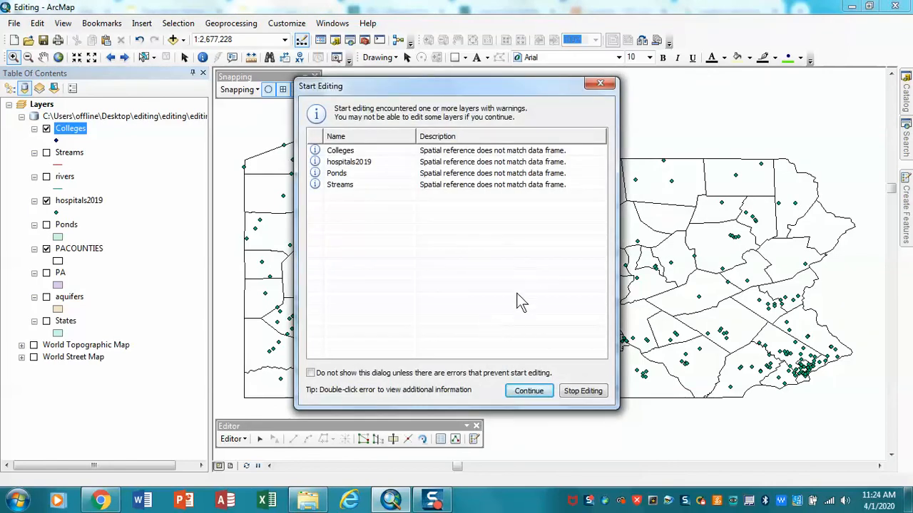
click(531, 391)
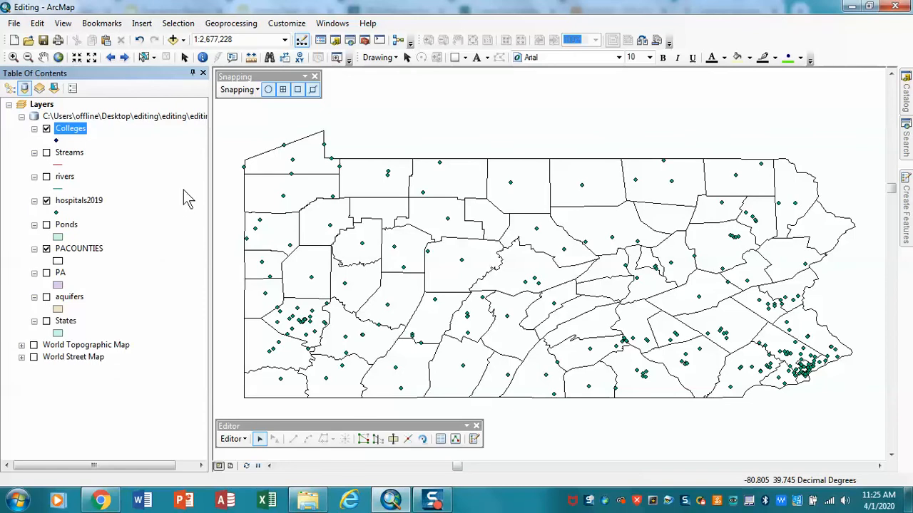
click(184, 41)
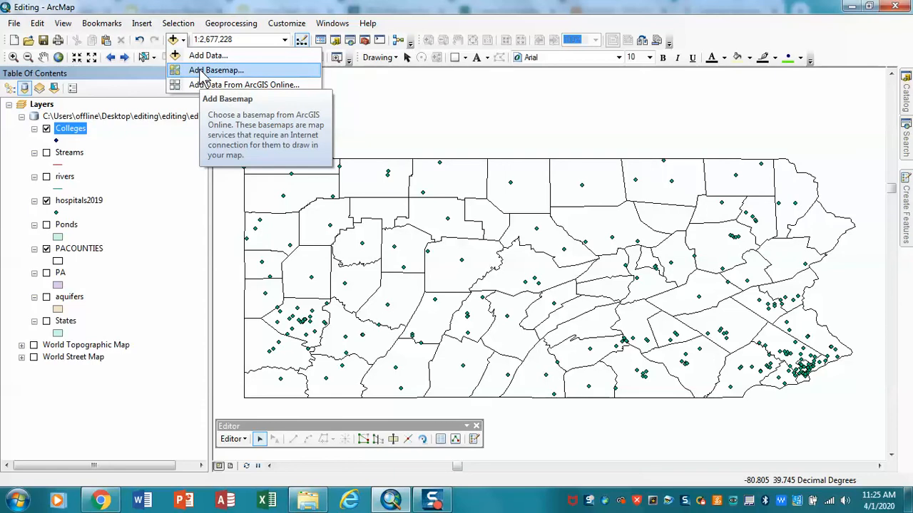
click(205, 73)
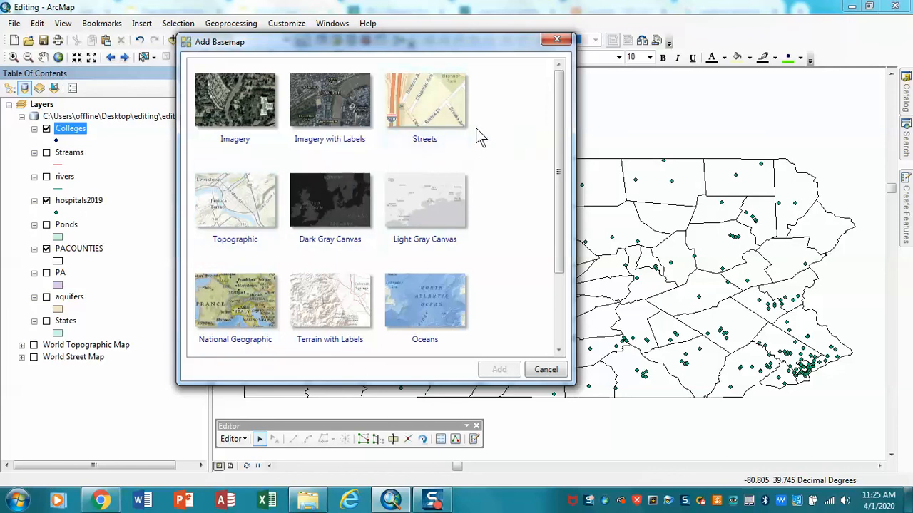
click(557, 39)
Turn on the World Street Map layer and create a Colleges point feature at Grove City College
click(34, 357)
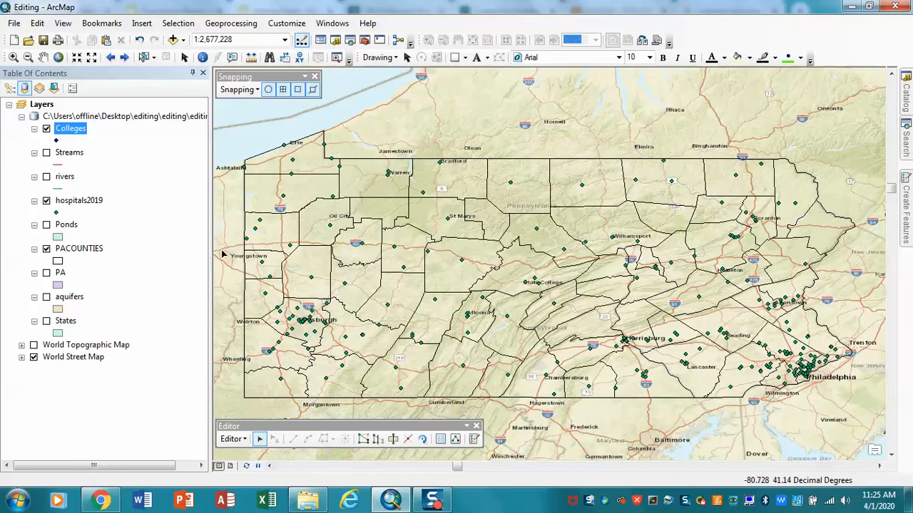
click(124, 57)
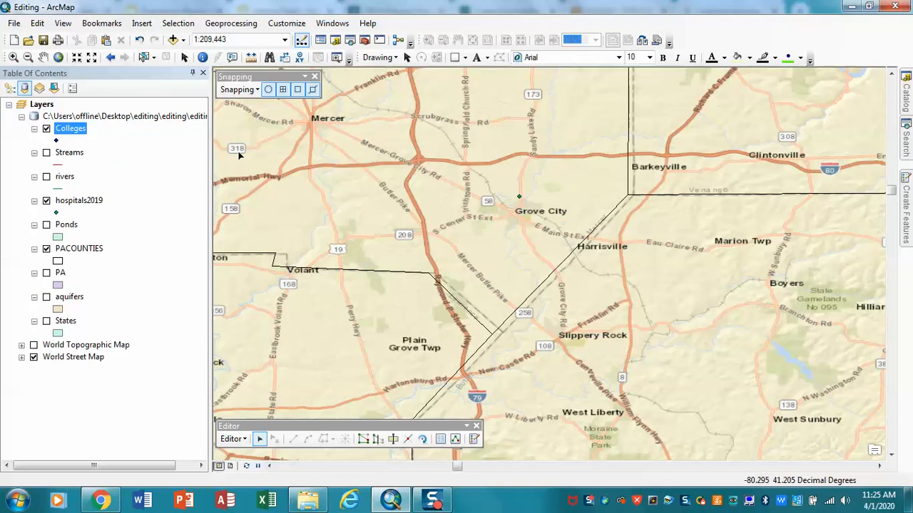
click(13, 57)
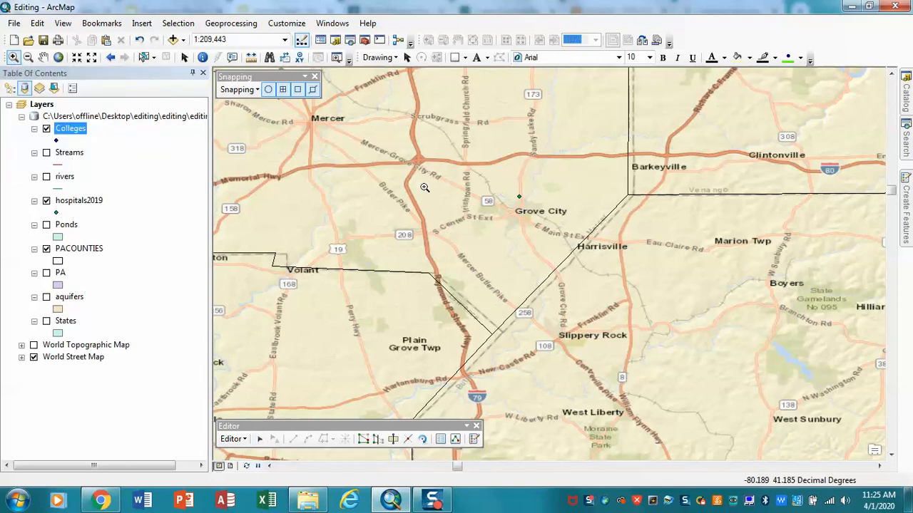
drag(495, 178, 546, 228)
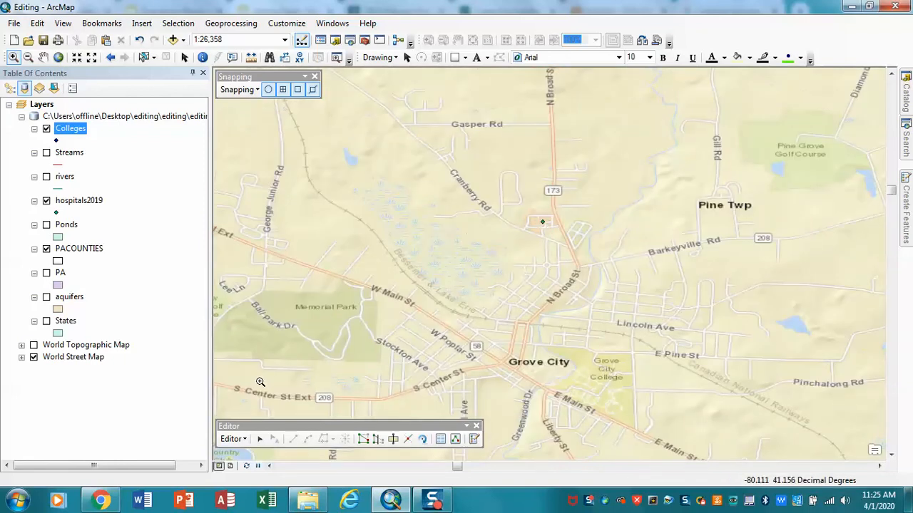
click(235, 439)
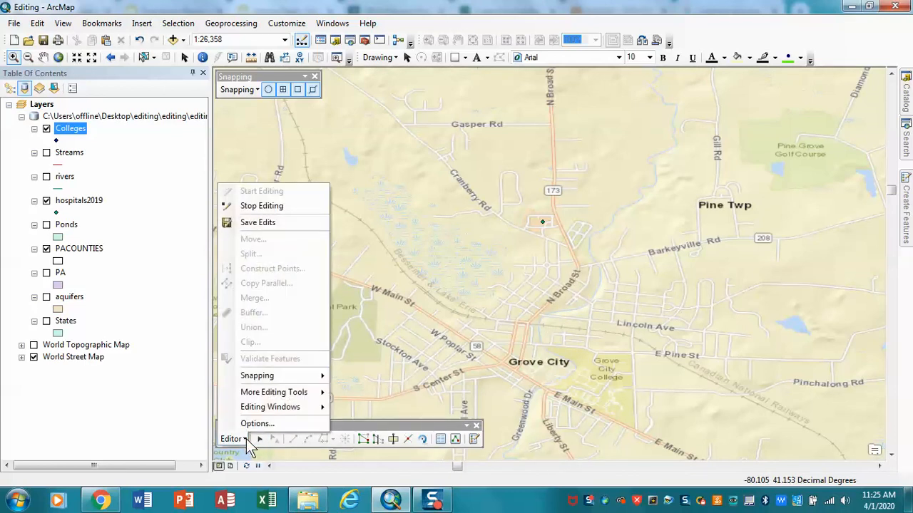
mouse_move(284, 414)
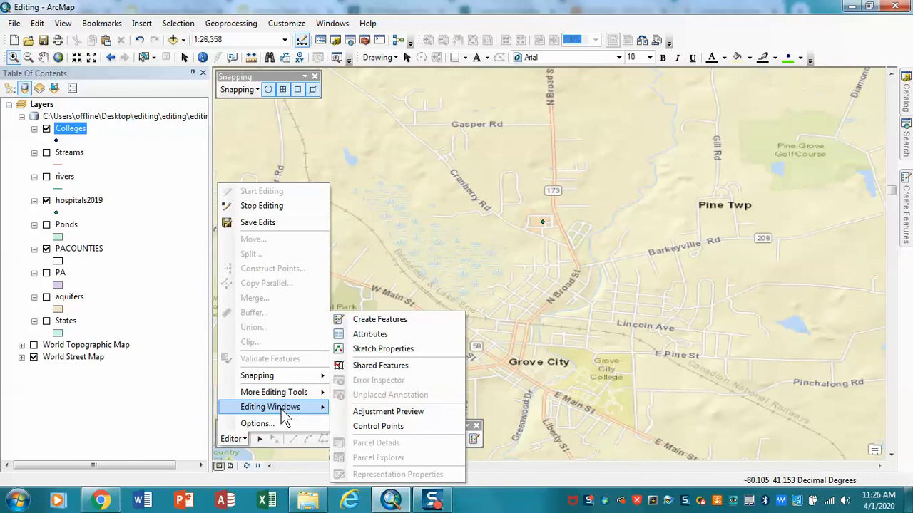
click(393, 319)
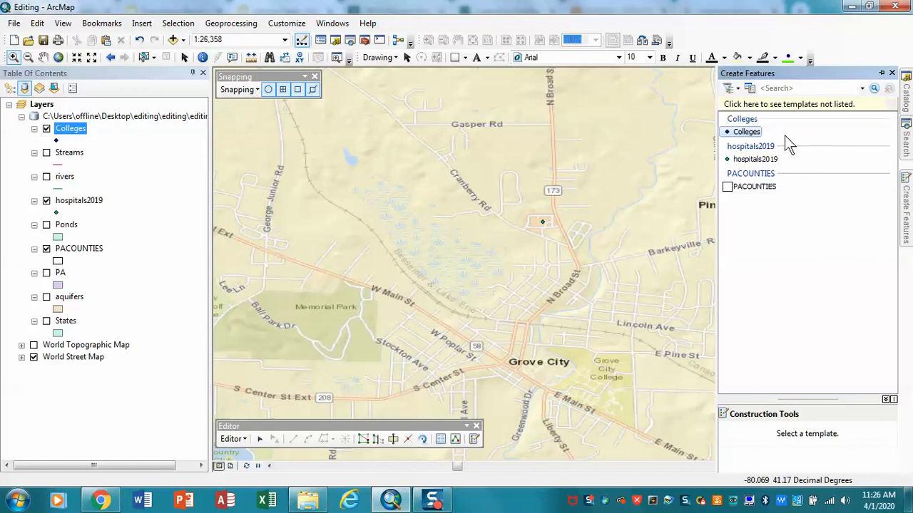
click(750, 134)
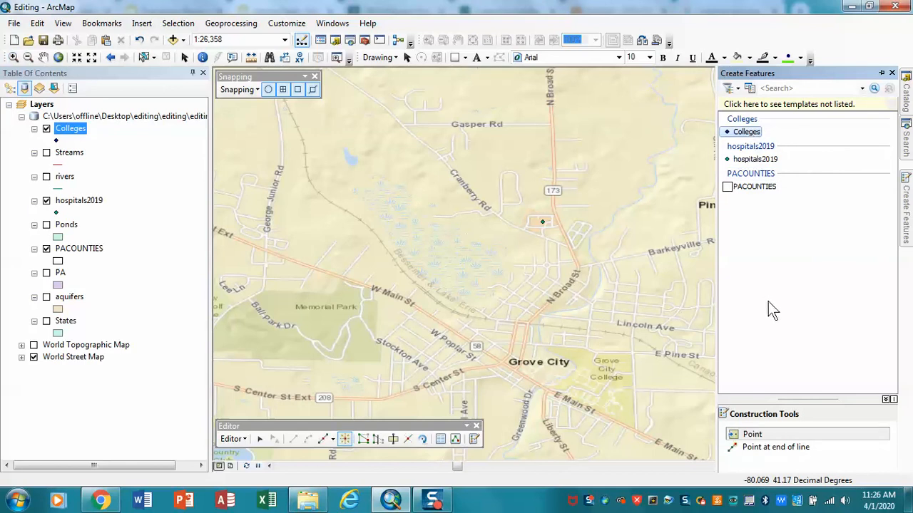
click(753, 435)
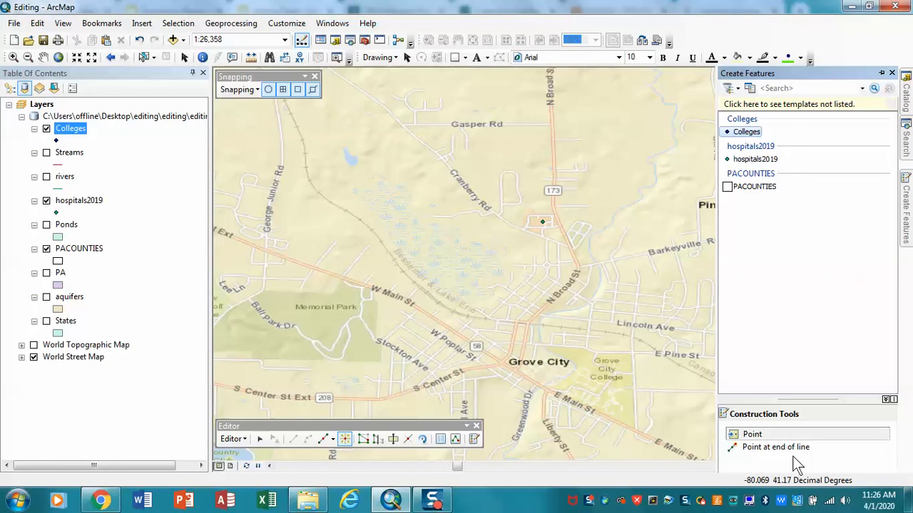
click(603, 384)
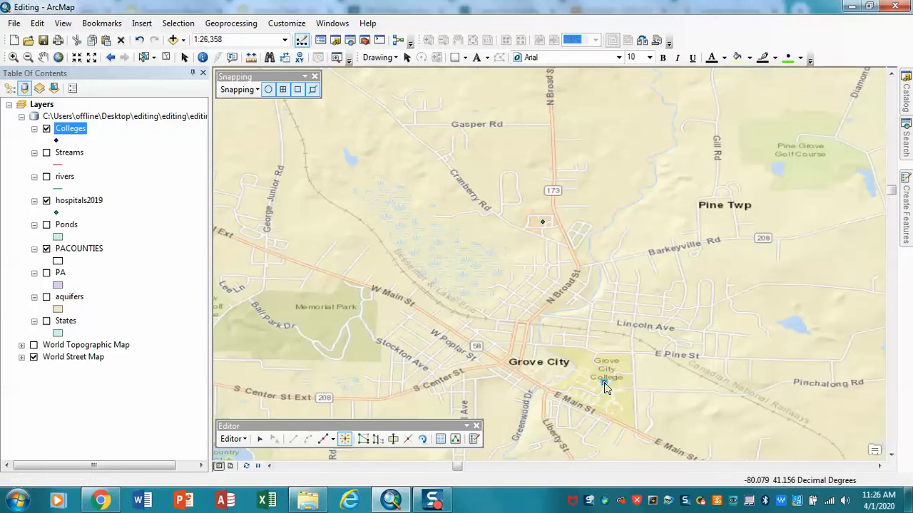
Set the NAME attribute of the new point at Grove City College to Grove City
mouse_move(907, 200)
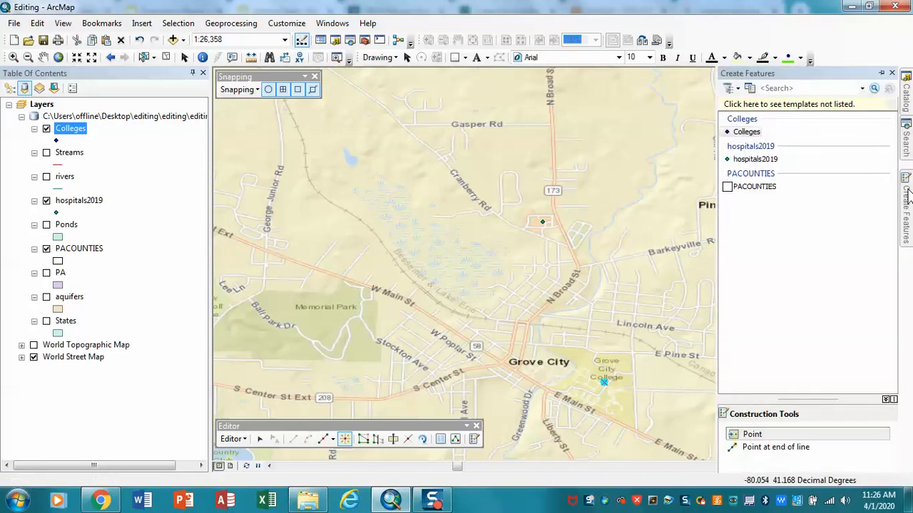
click(882, 74)
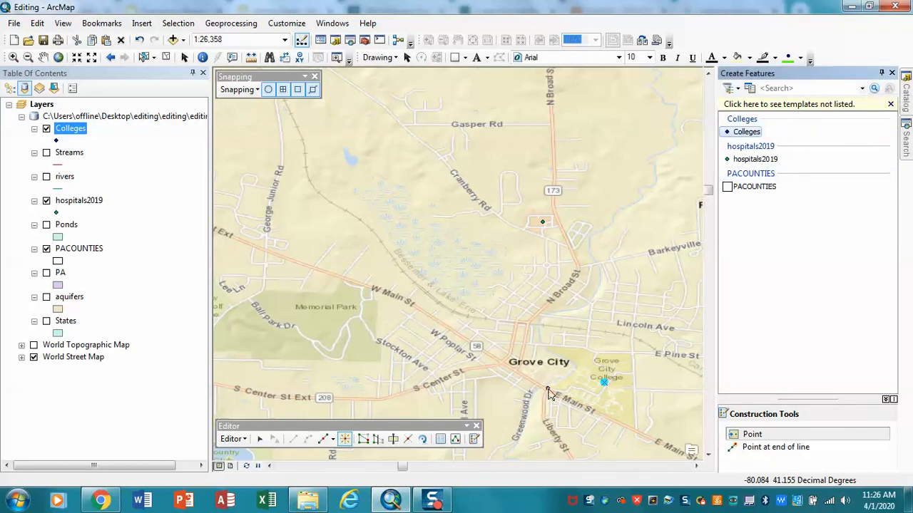
click(233, 439)
mouse_move(292, 407)
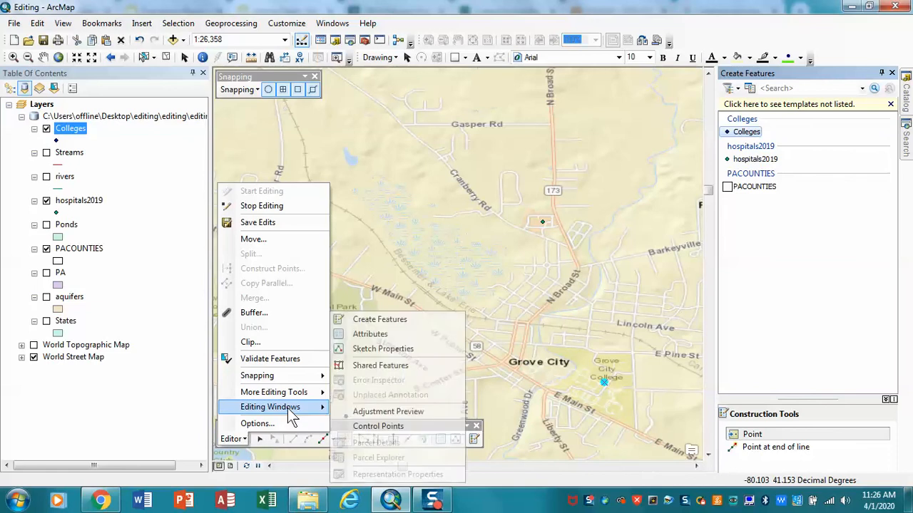
click(377, 335)
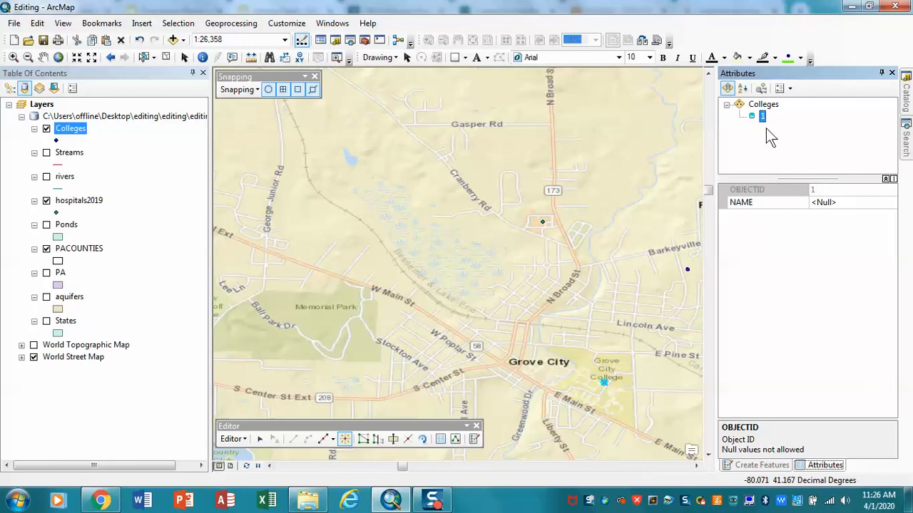
click(825, 201)
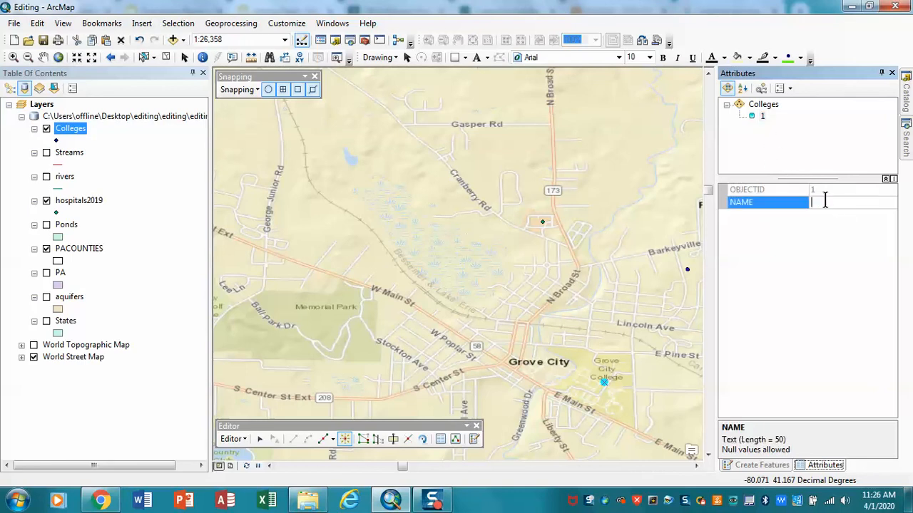
text(g)
key(Return)
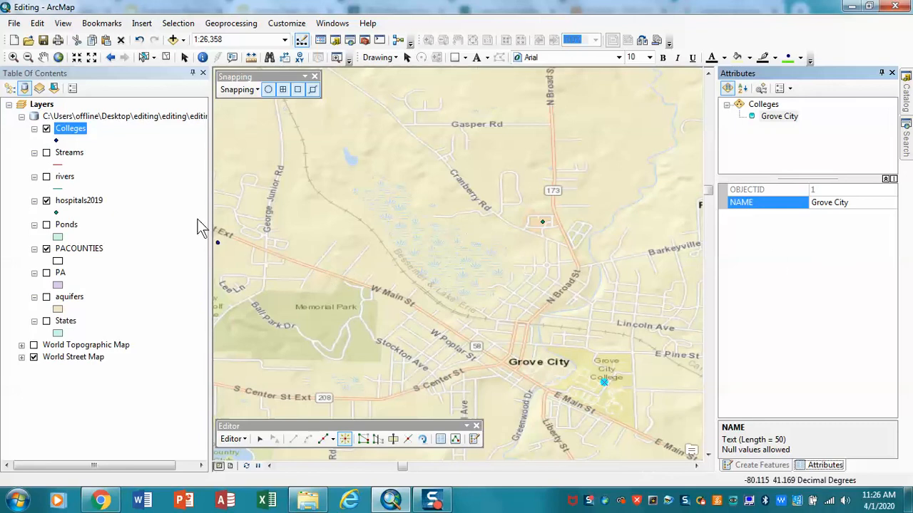
Create a second Colleges point feature at Slippery Rock University
click(111, 59)
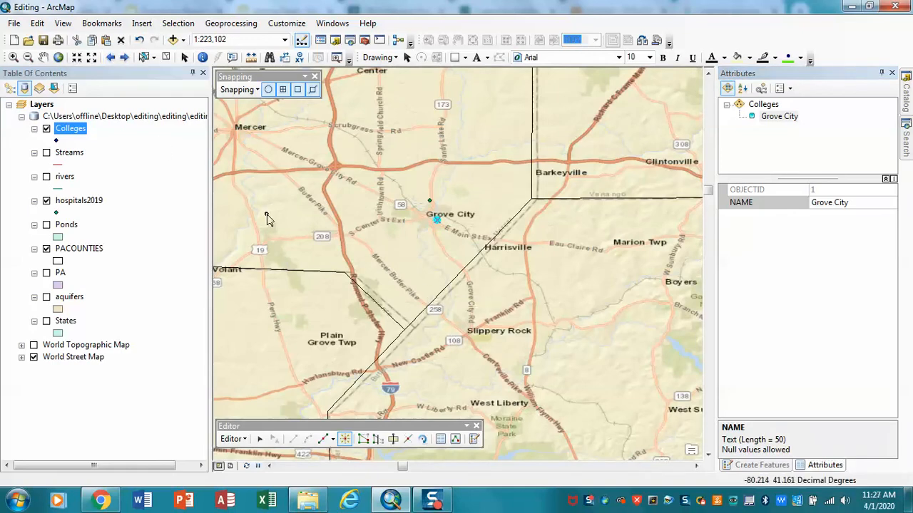
click(13, 58)
drag(465, 309, 501, 352)
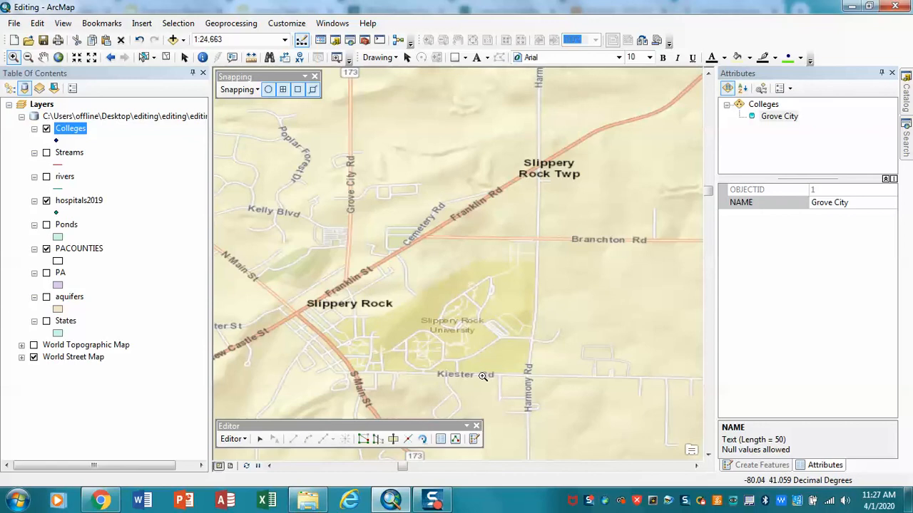
click(245, 442)
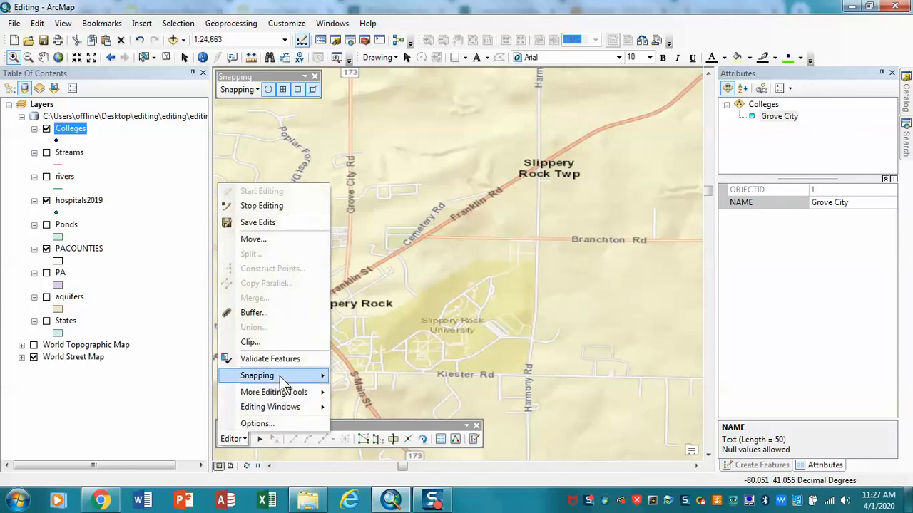
mouse_move(285, 410)
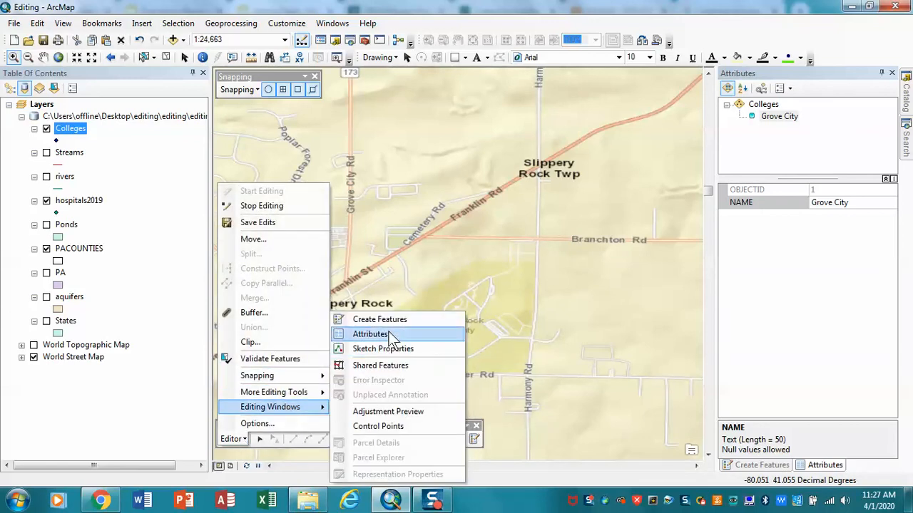
click(377, 321)
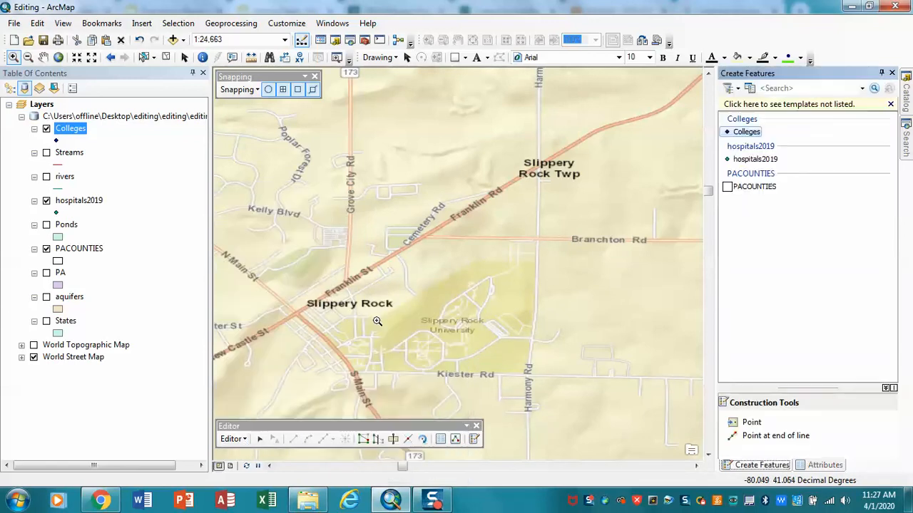
click(747, 132)
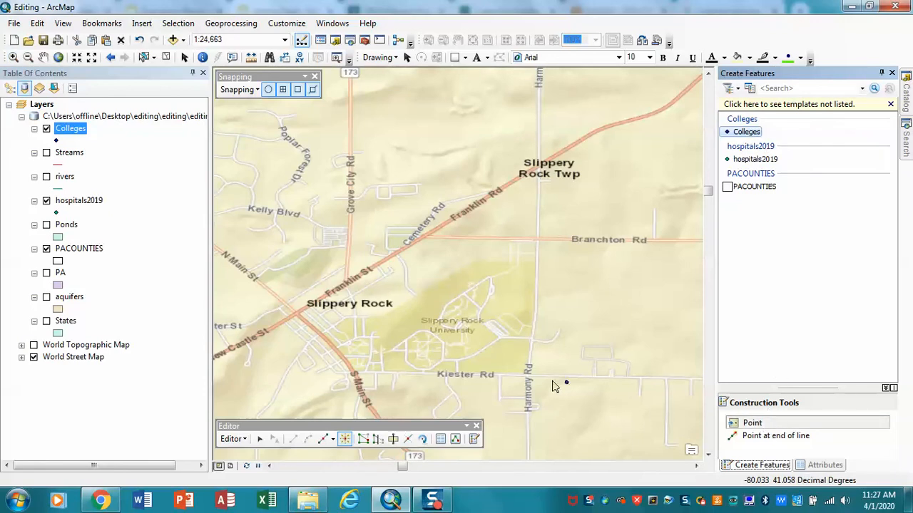
click(450, 331)
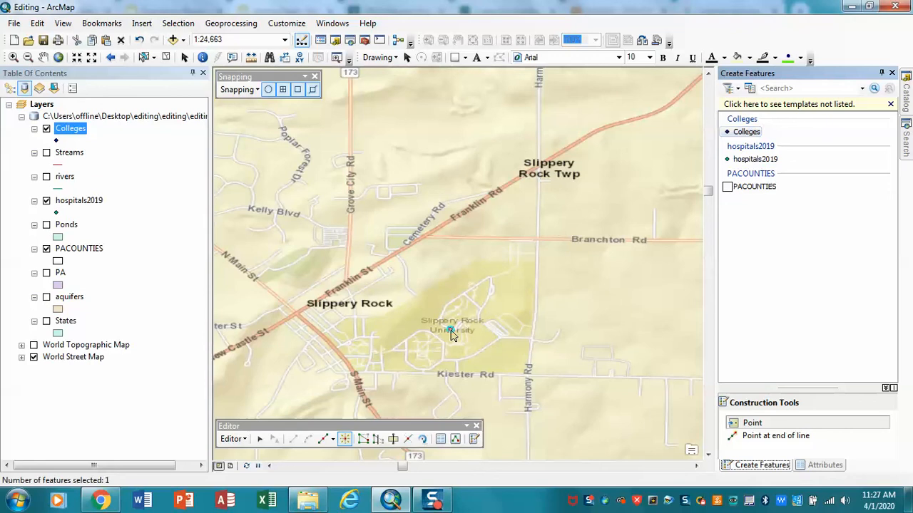
Set the NAME attribute of the new university point to Slippery Rock and save the edits
click(246, 443)
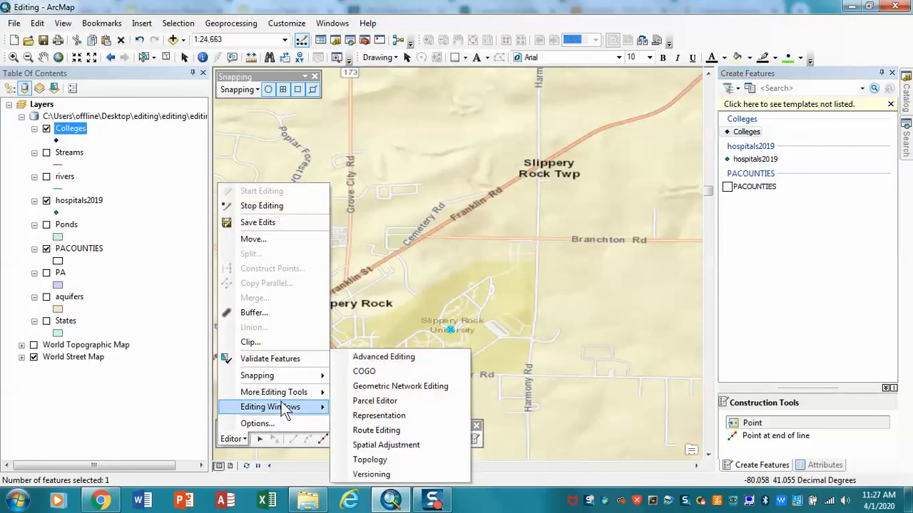
mouse_move(288, 411)
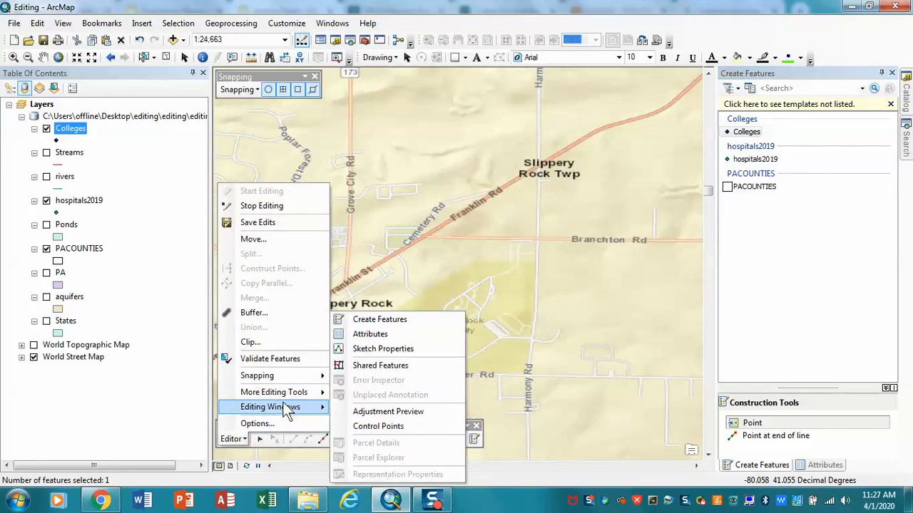
click(365, 335)
click(825, 203)
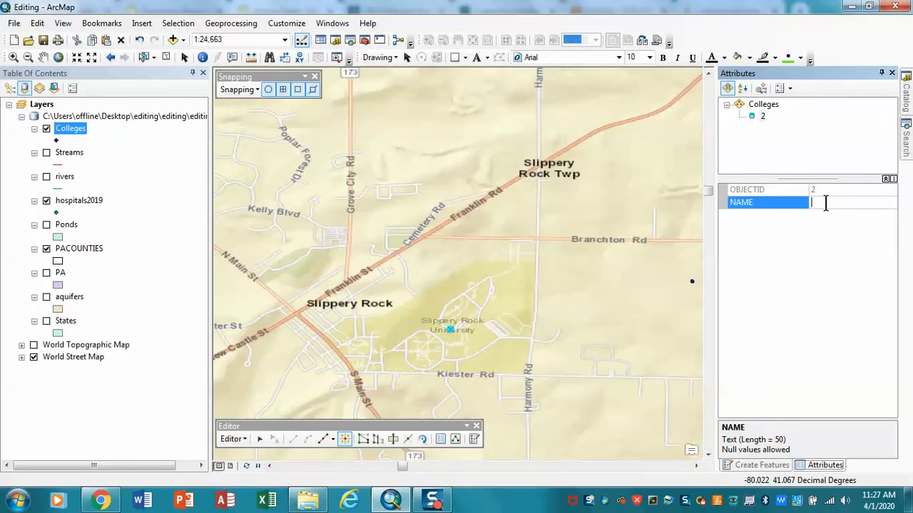
text(slippery Rock)
click(733, 306)
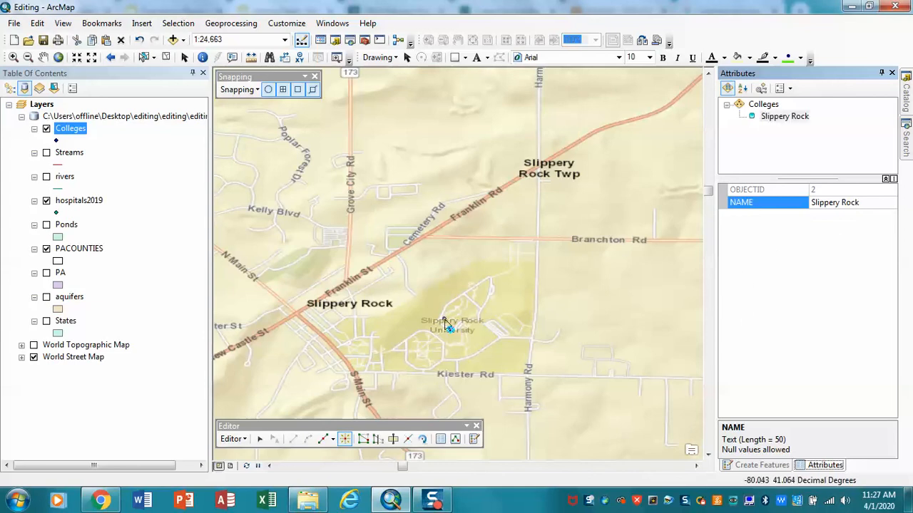
click(233, 438)
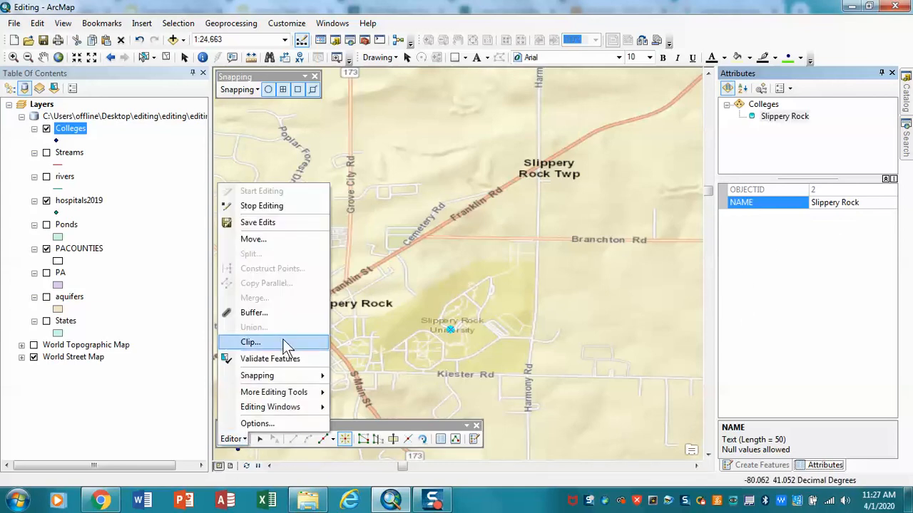
click(256, 224)
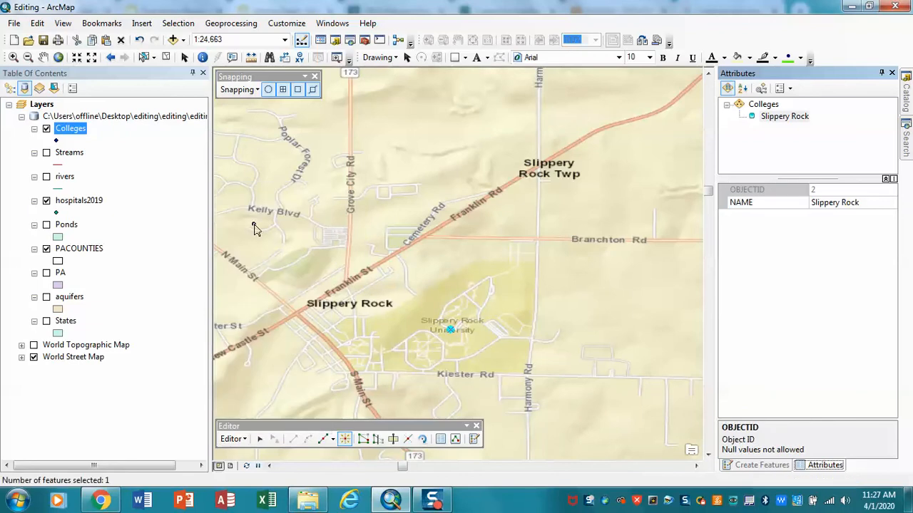